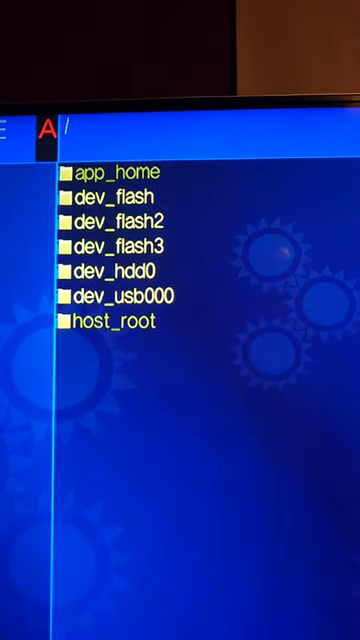
# Enter dev_hdd0, select boot_plugins.txt and bring up its file options menu
pyautogui.press('Return')
pyautogui.press('End')
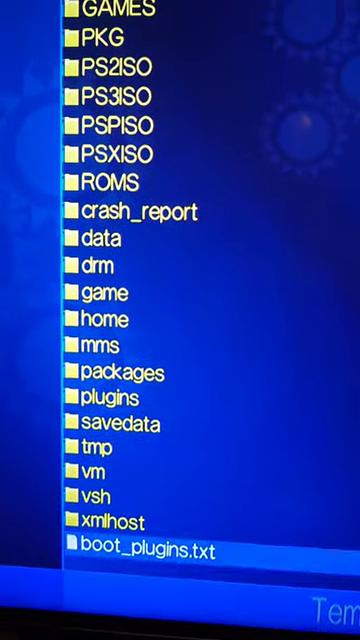
pyautogui.press('Menu')
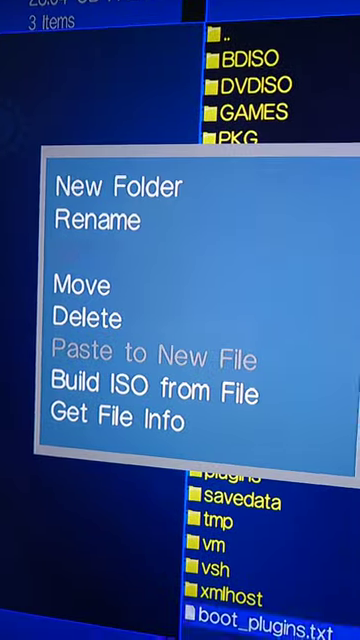